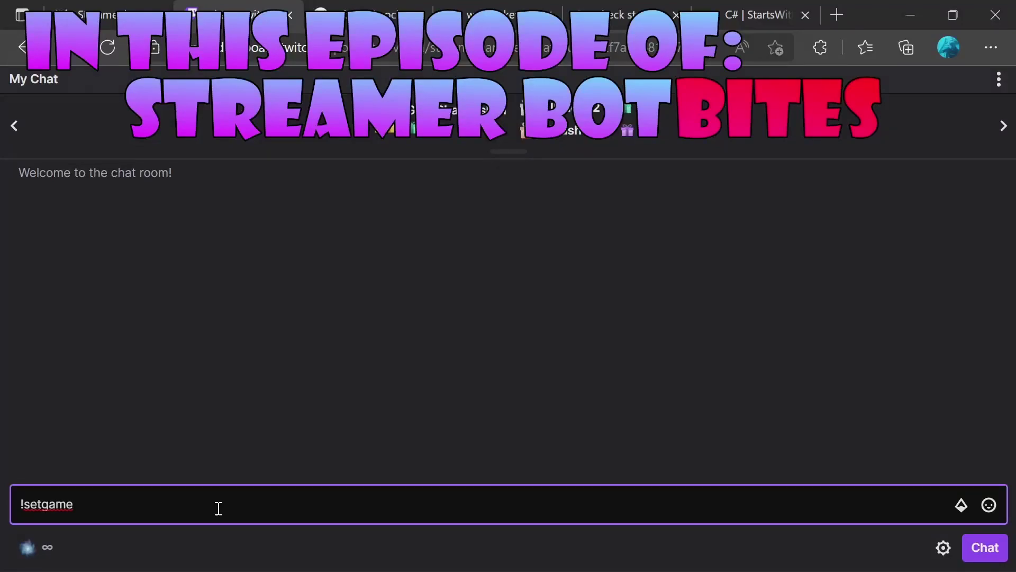
Send the chat commands "!setgame science" and "!setgame science & technology"
text(science)
key(Return)
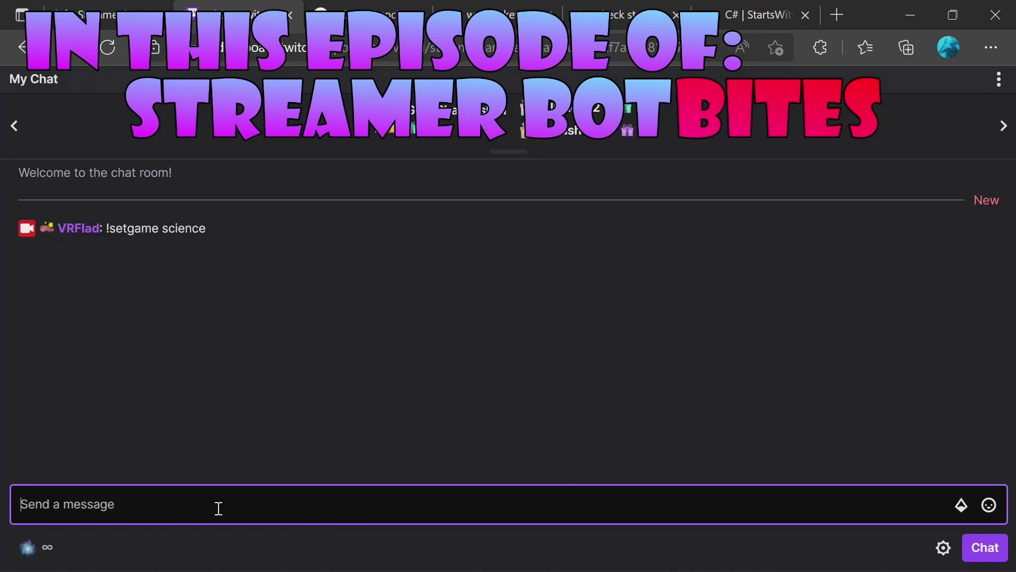
key(Up)
text(%)
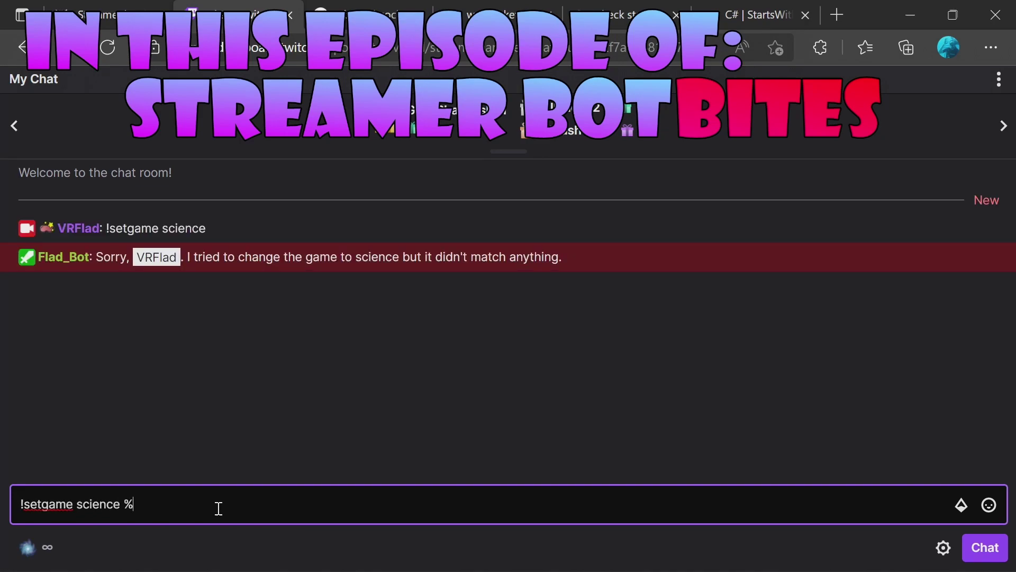
key(BackSpace)
text(& technology)
key(Return)
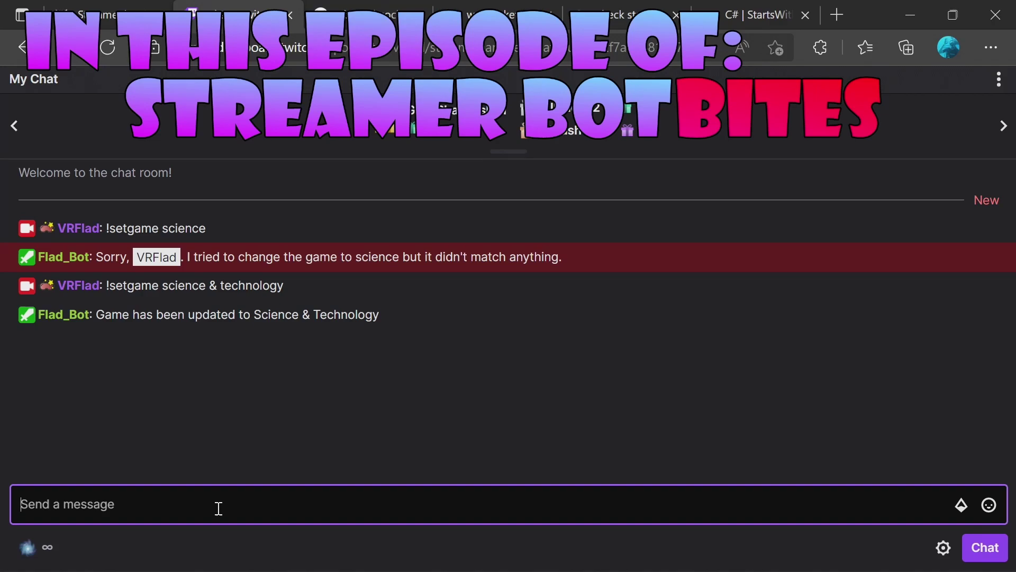
text(!settitle Next stream planned to be Sunday 6pm GMT. Be sure to check out my bot videos and other socials at https://vrflad.com in the meantime.)
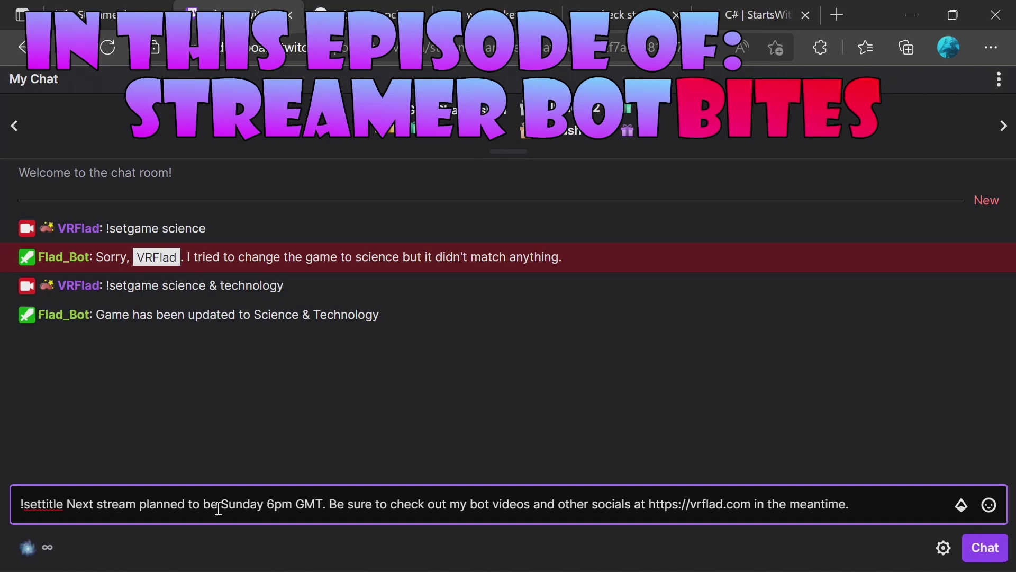
key(Return)
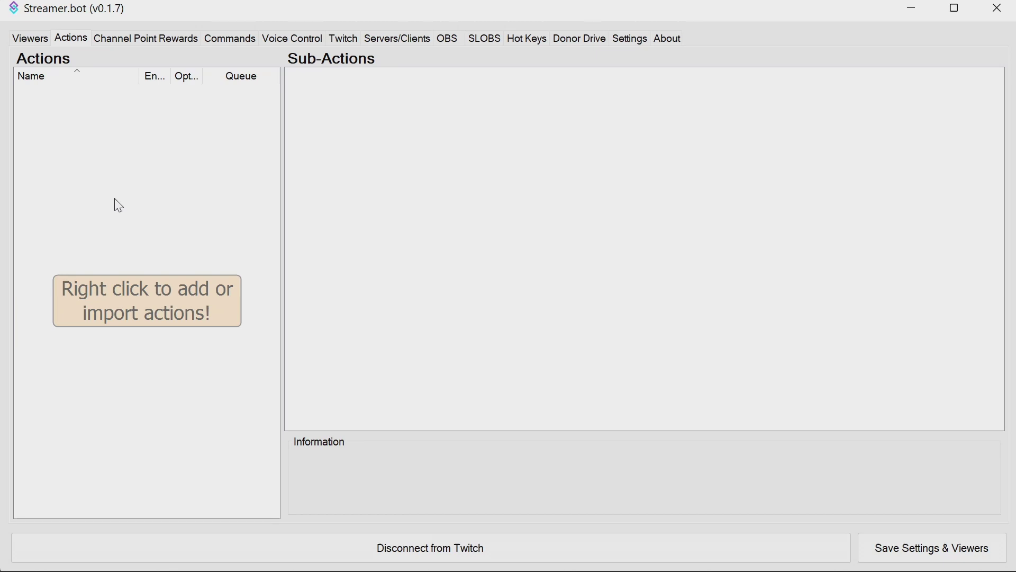
In Streamer.bot, import the Set game, Set game fail and Set Title actions from the copied "Title and Game commands" import string
right_click(118, 206)
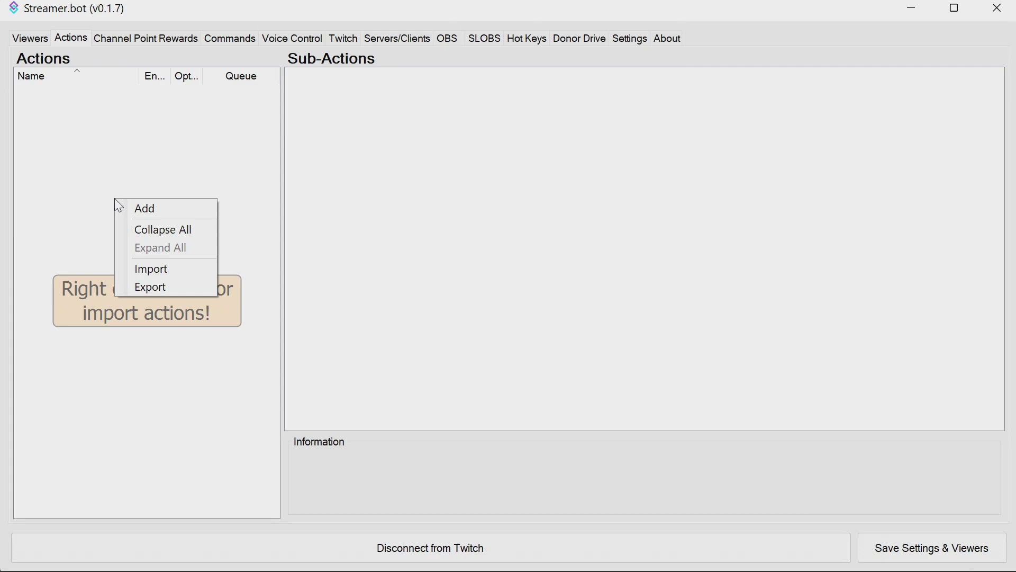
click(151, 269)
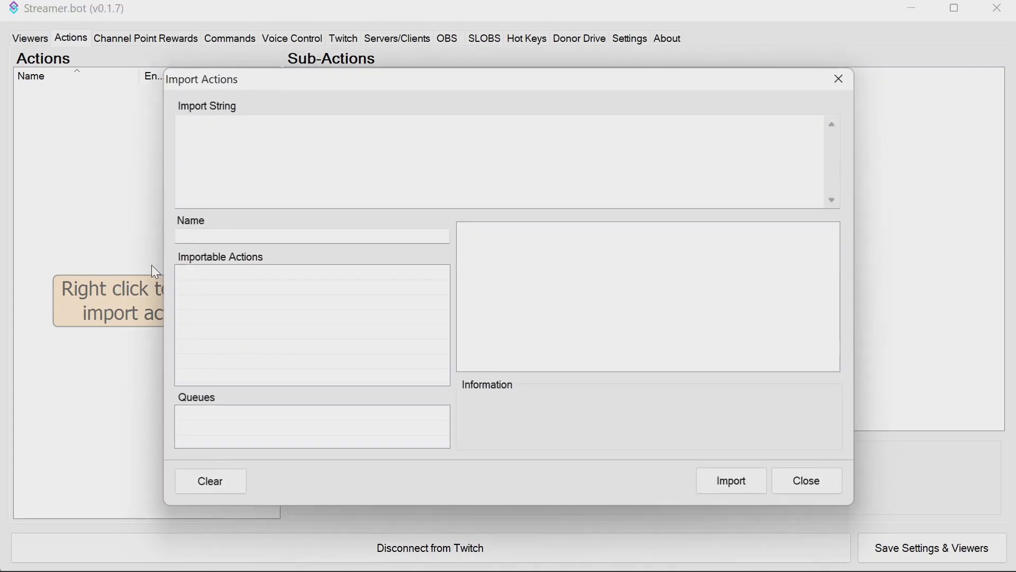
right_click(257, 148)
click(288, 227)
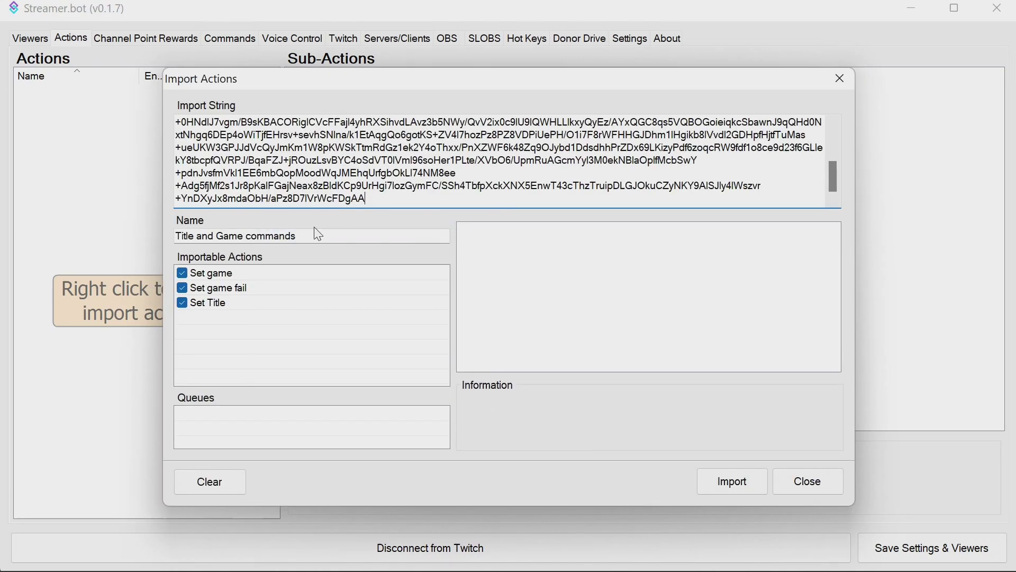
click(741, 484)
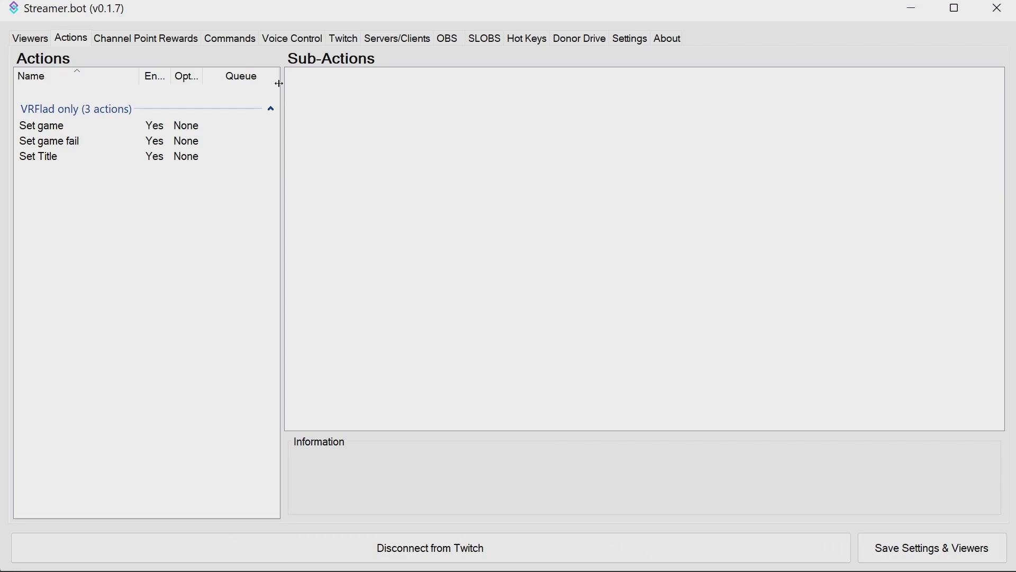
Add a !setgame command that is allowed for Moderators and runs the Set game action
click(234, 41)
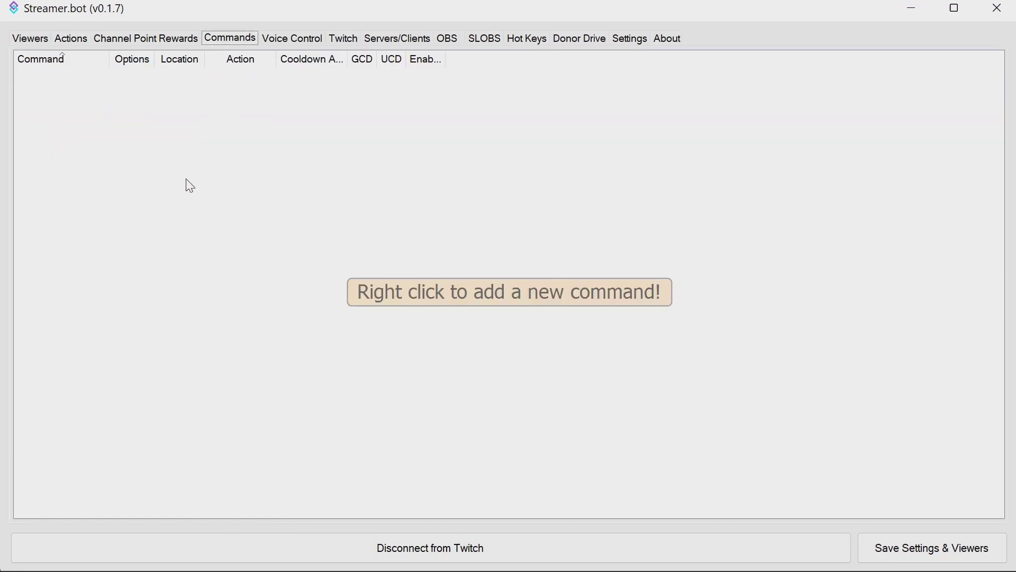
right_click(189, 163)
click(216, 172)
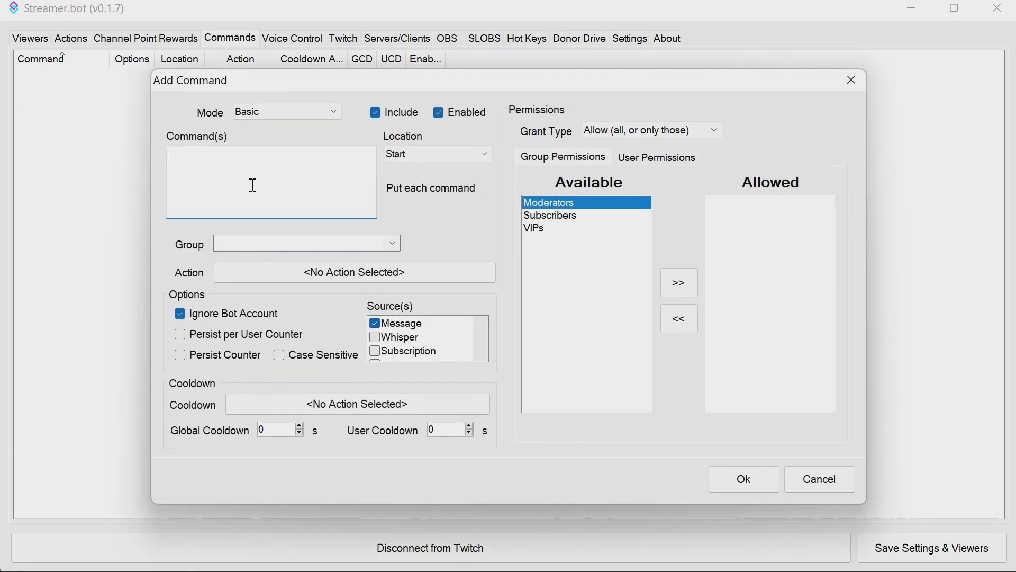
text(!setgame)
click(667, 282)
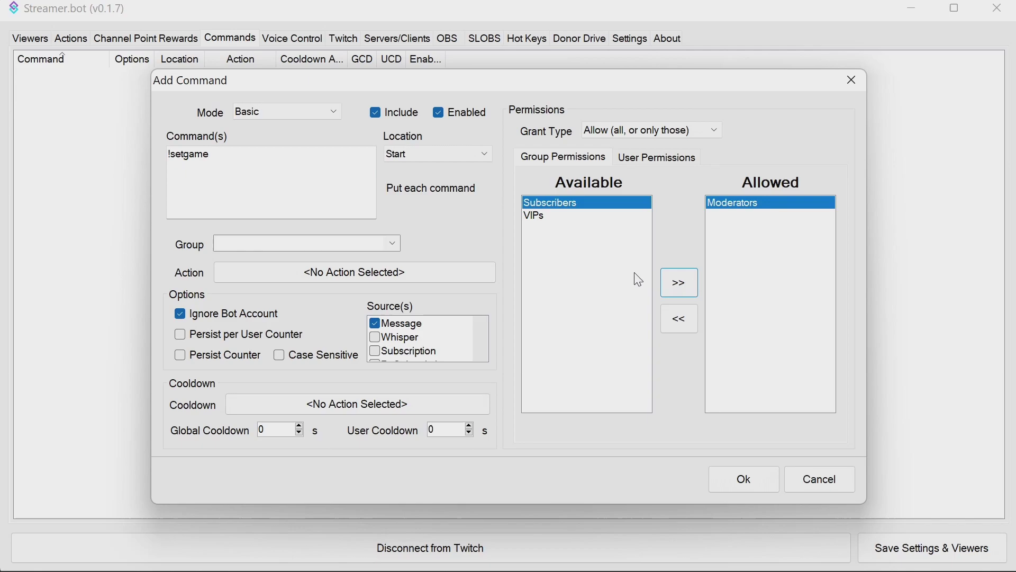
click(455, 279)
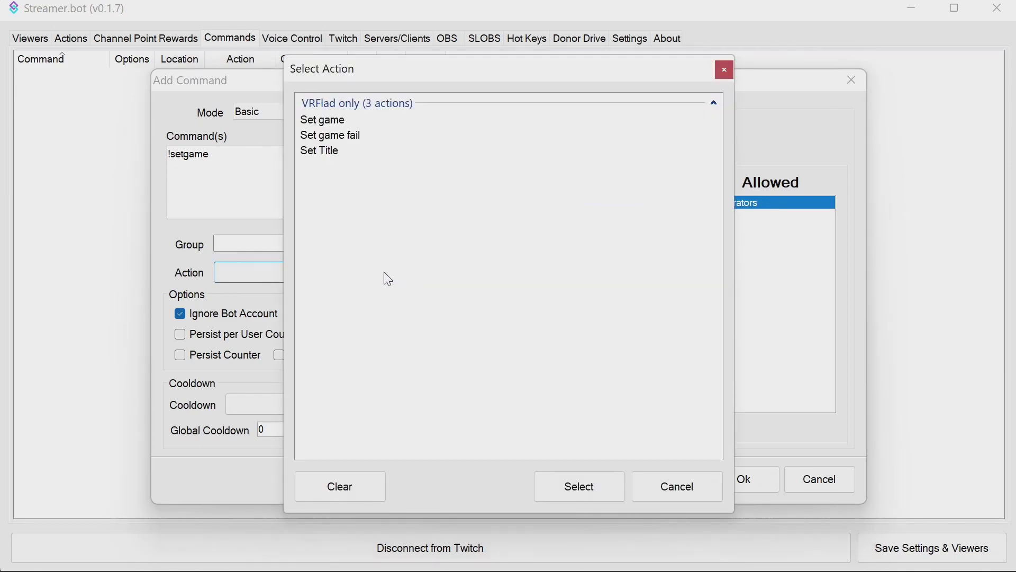
click(328, 120)
click(609, 481)
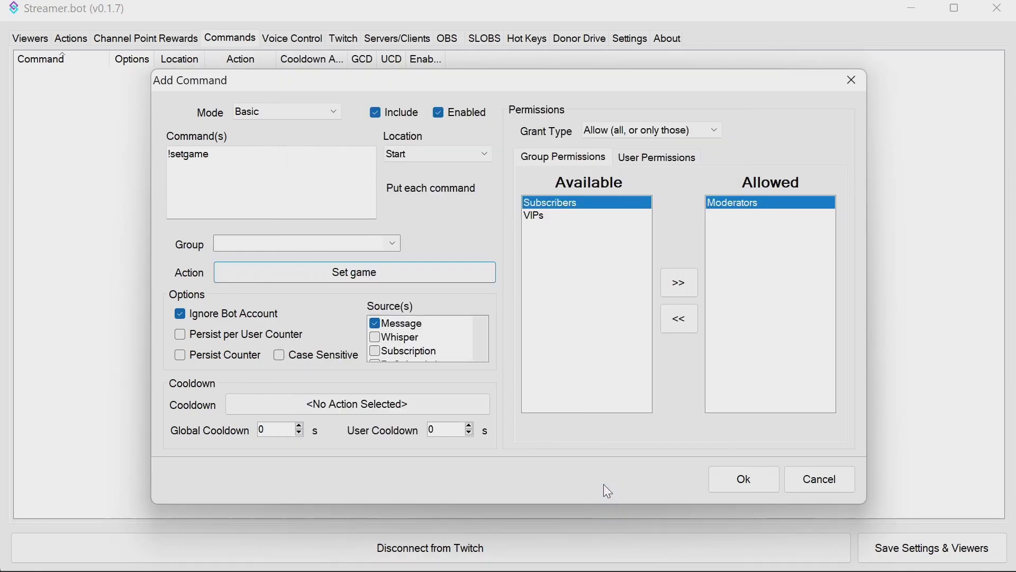
click(756, 480)
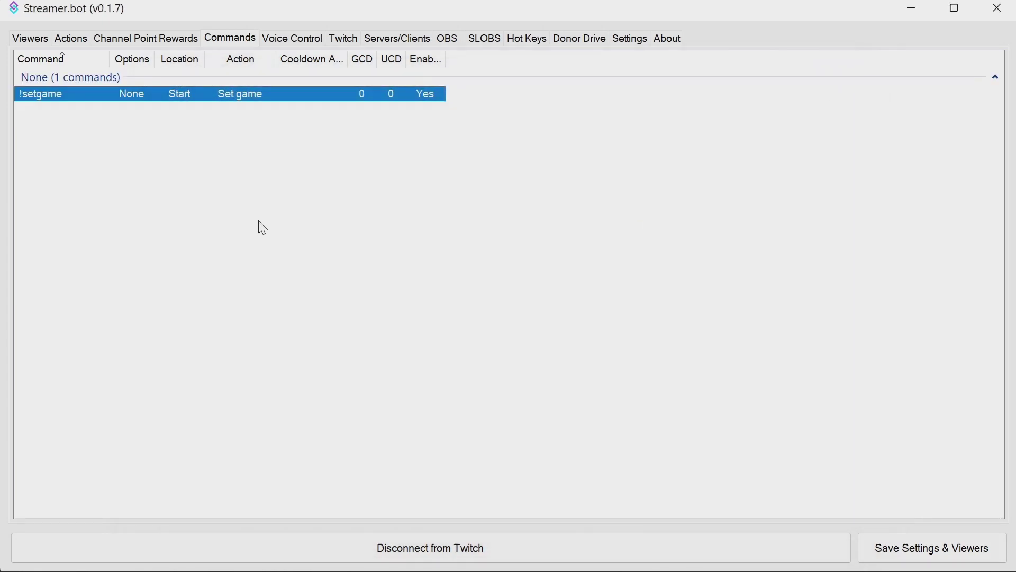
Add a !settitle command that is allowed for Moderators and runs the Set Title action
right_click(261, 227)
click(302, 227)
click(326, 177)
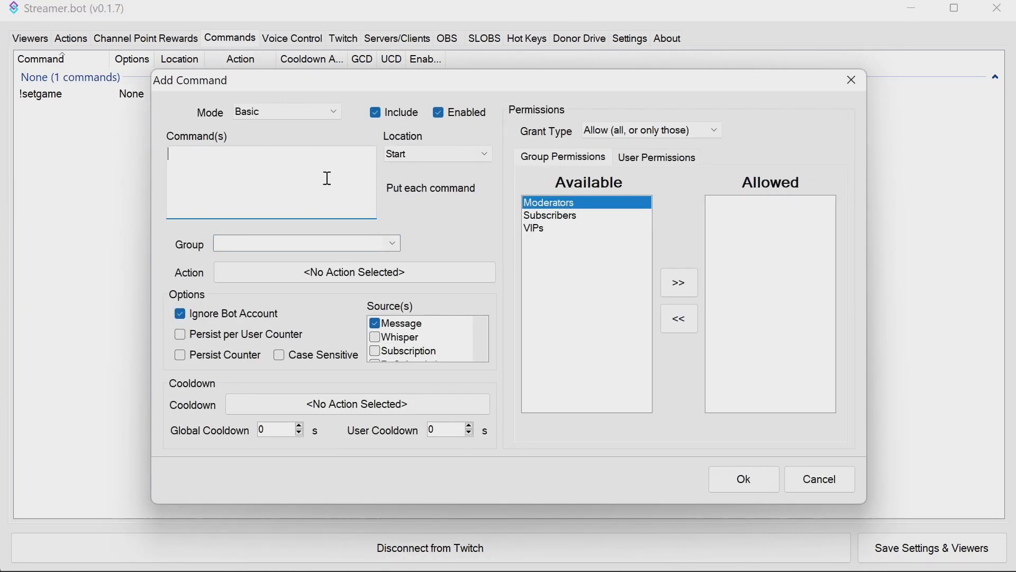
text(!settitle)
click(674, 287)
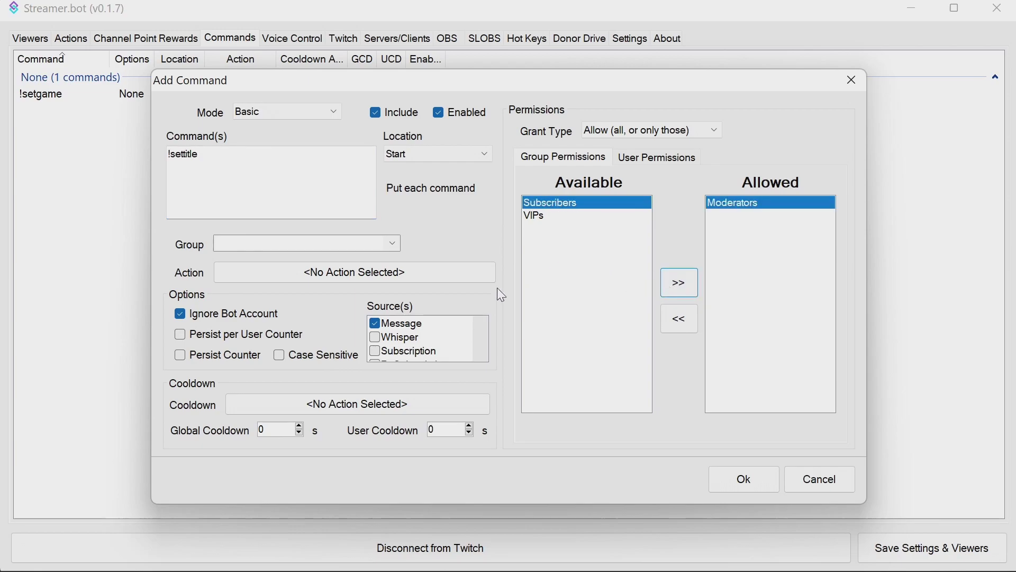
click(405, 282)
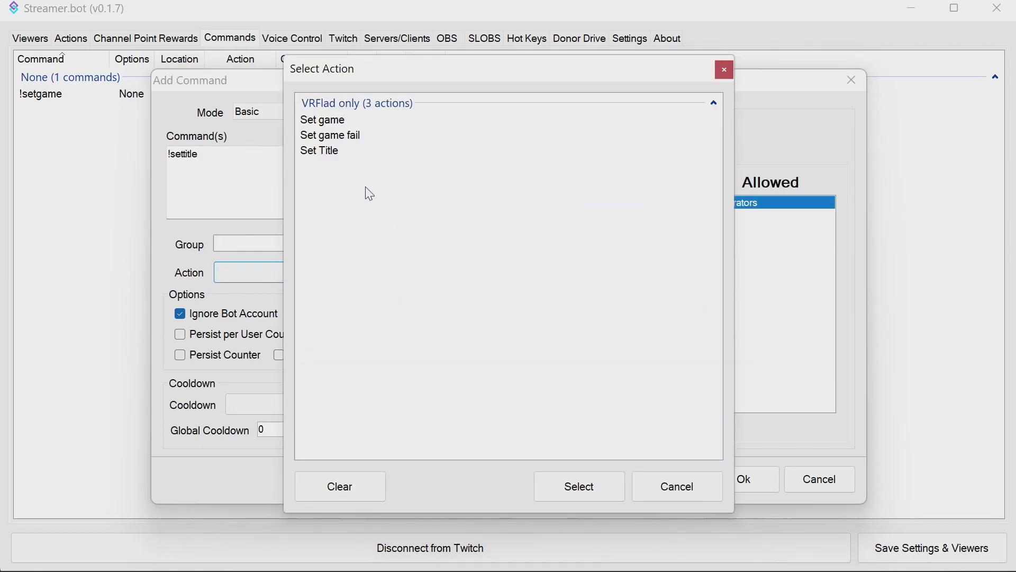
click(332, 153)
click(587, 485)
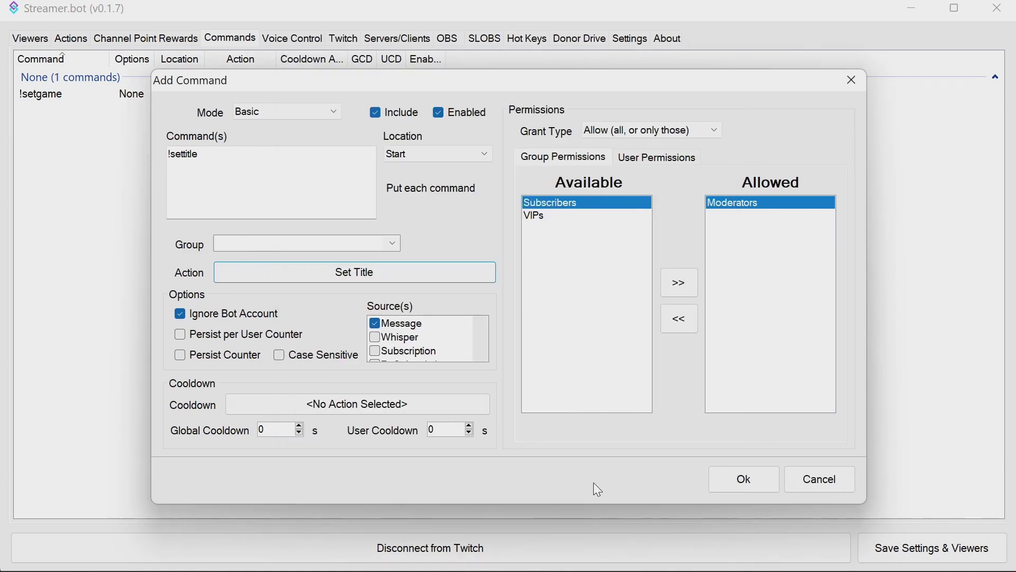
click(743, 485)
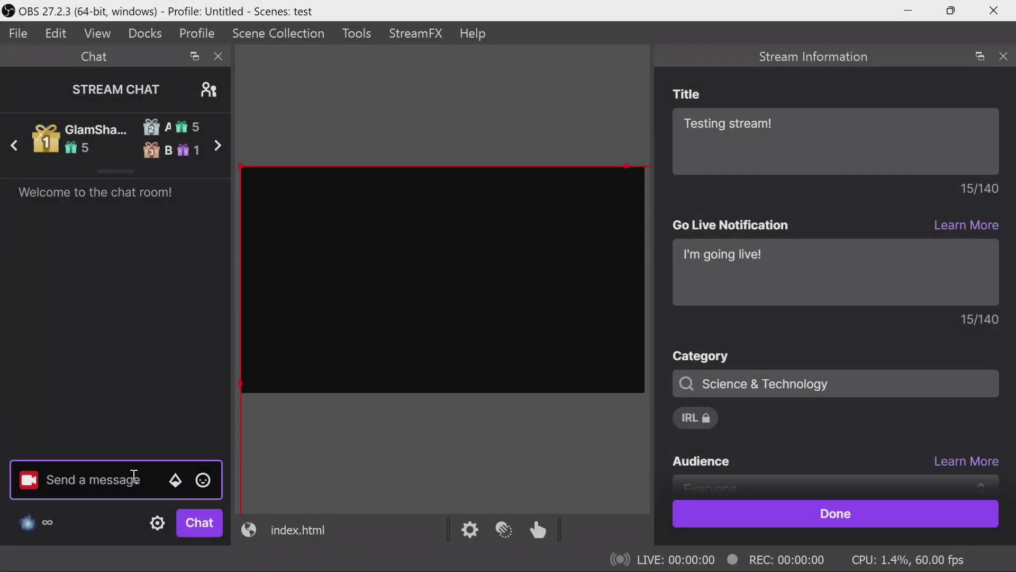
In OBS, send "!setgame synth riders" in the stream chat and check the category in the stream information
text(!)
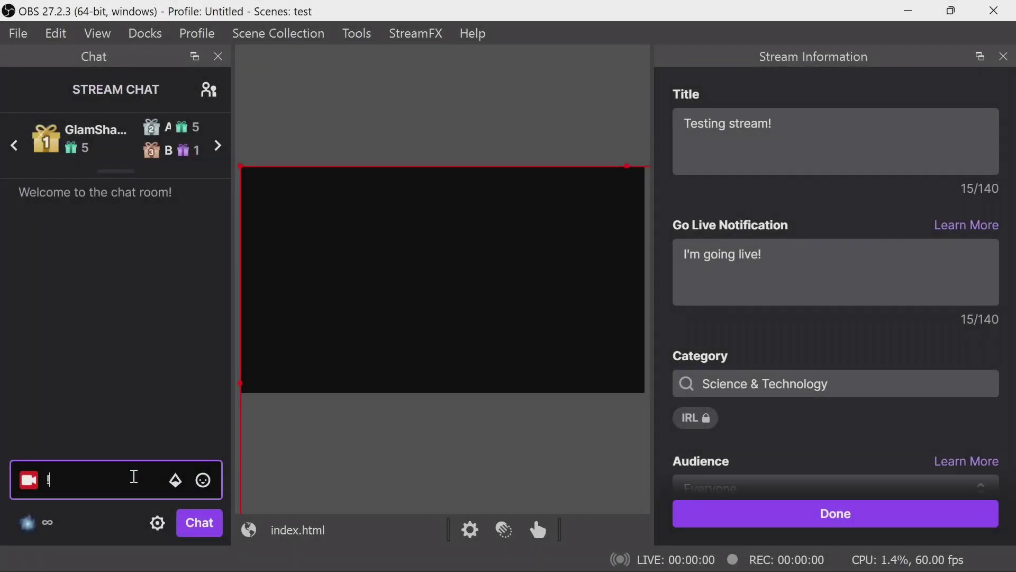
text(setgame synthriders)
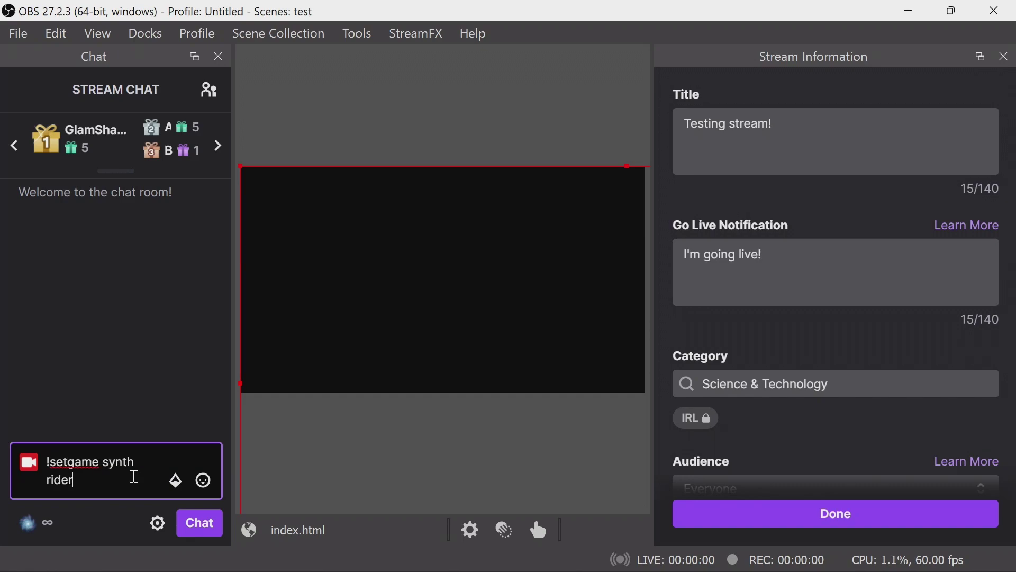
key(Return)
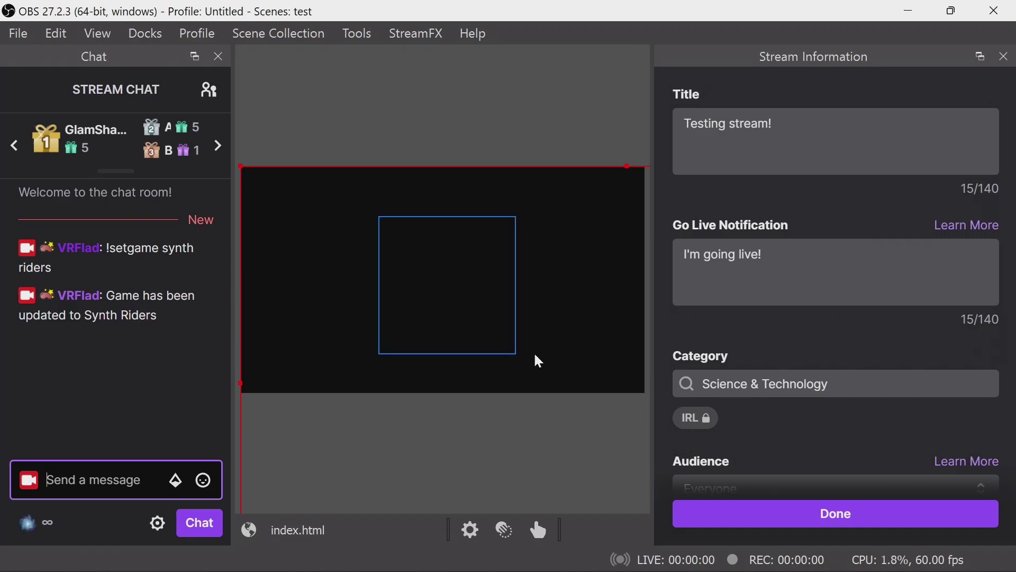
click(784, 344)
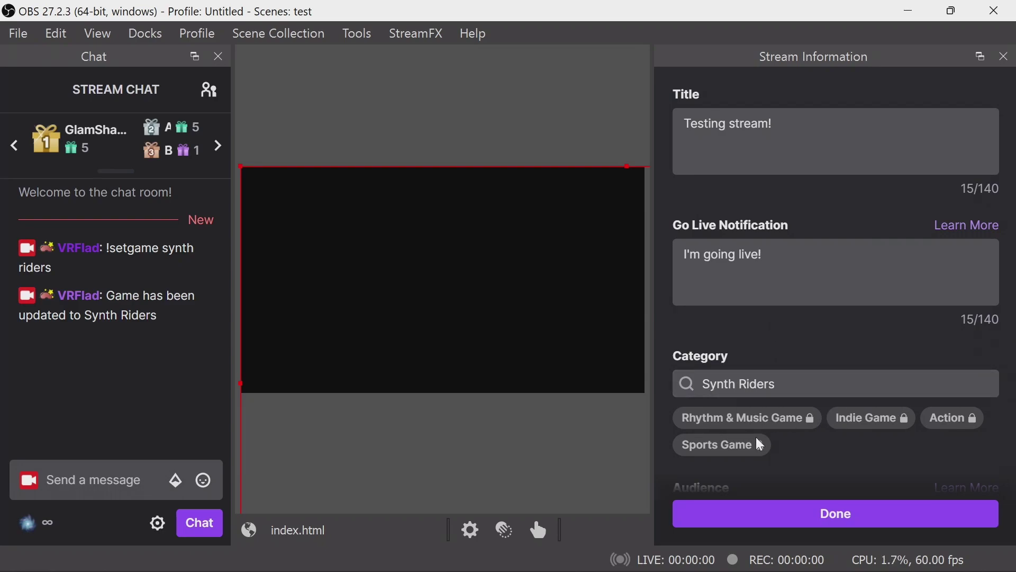
Test a non-matching category by sending "!setgame science" in the stream chat
click(121, 487)
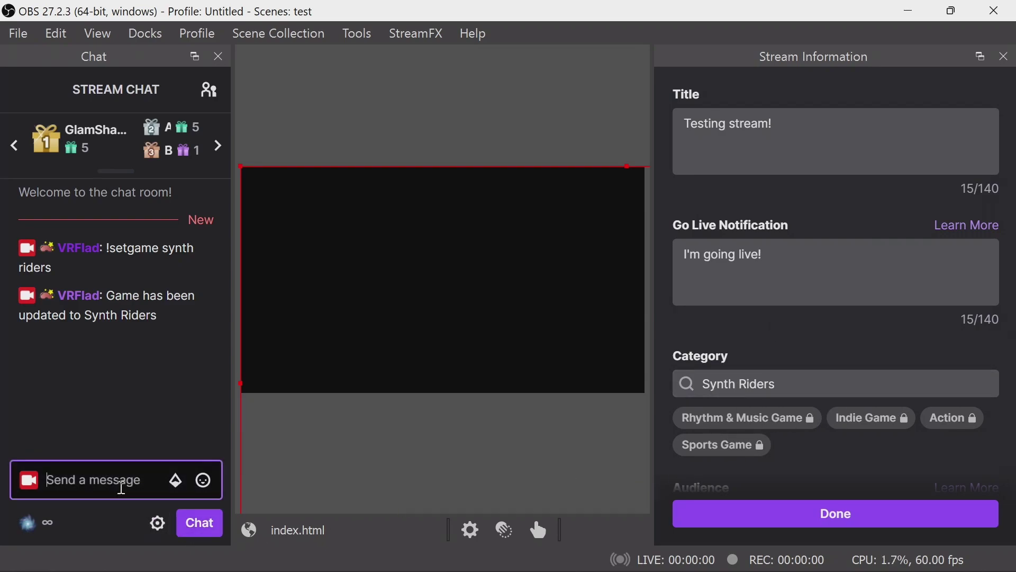
text(!setgame synth riders)
key(ctrl+shift+Left)
key(ctrl+shift+Left)
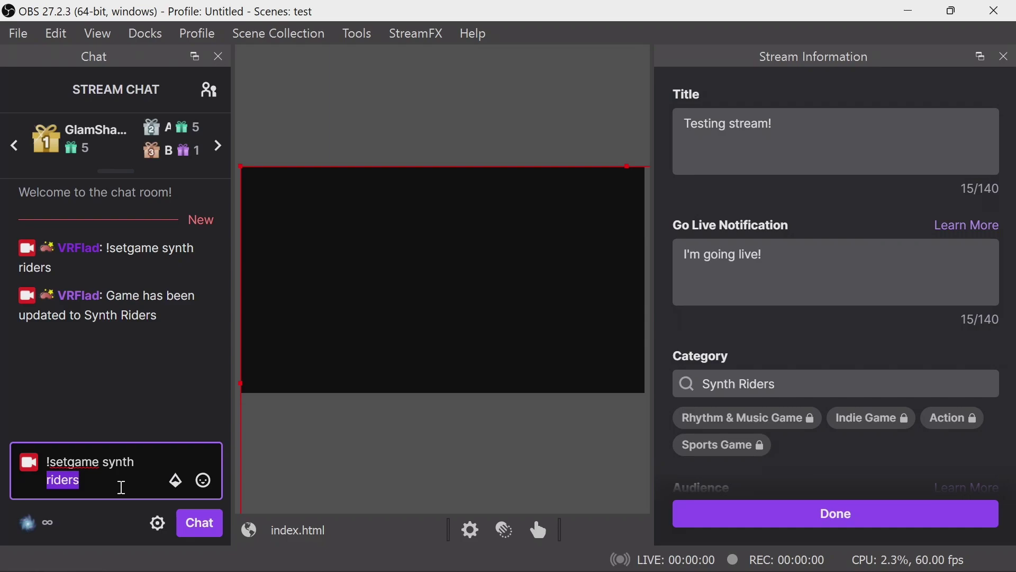
text(scien)
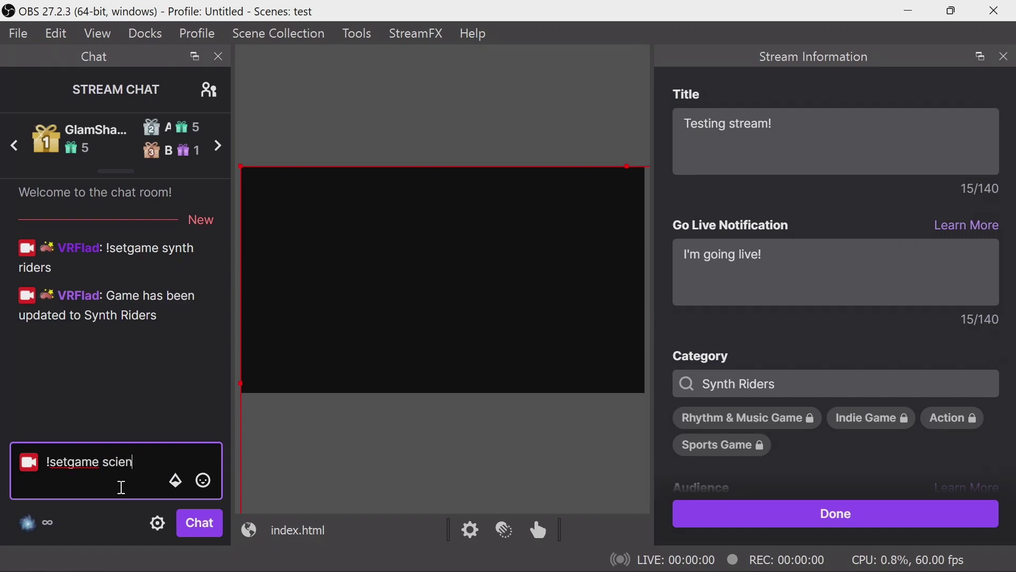
text(c)
key(BackSpace)
text(ce)
key(Return)
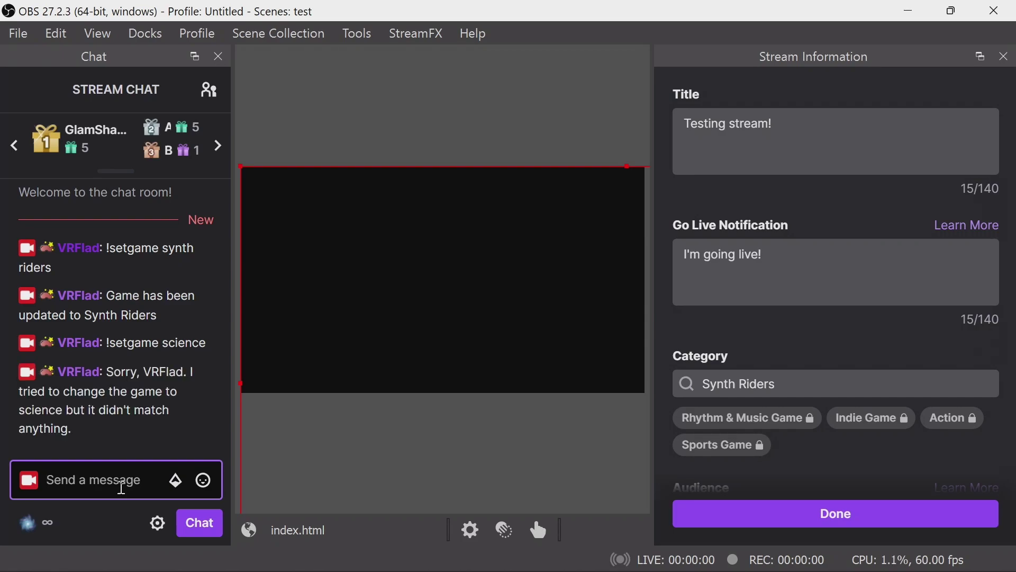
Recall the last chat command, extend it to "!setgame science & technology" and send it
key(Up)
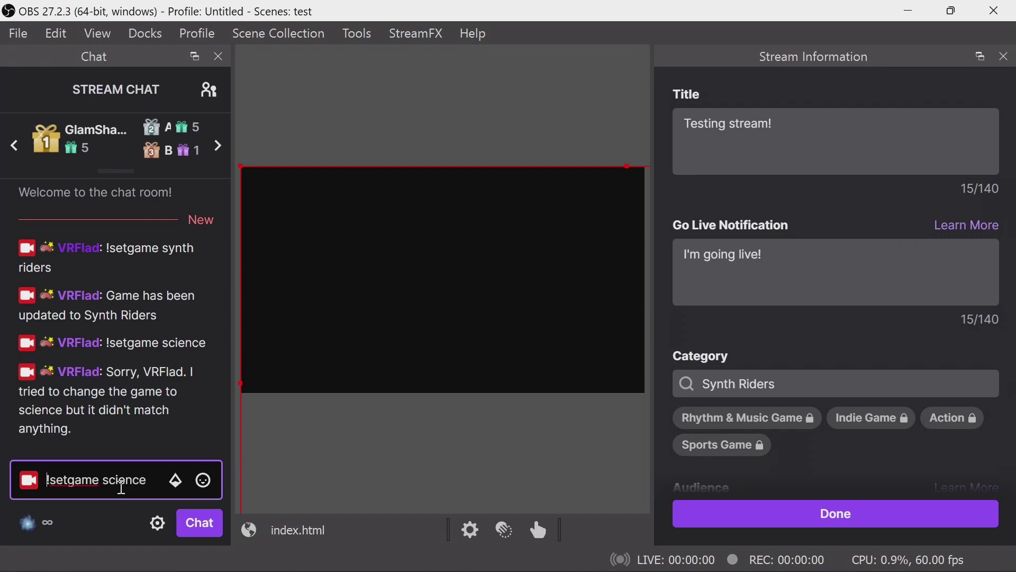
text(& techno)
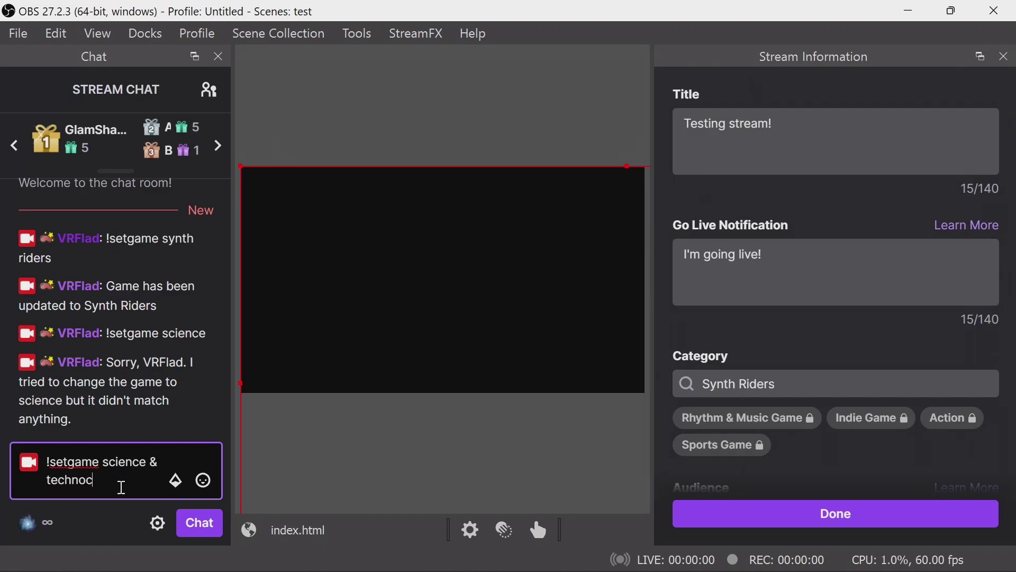
text(logy)
key(Return)
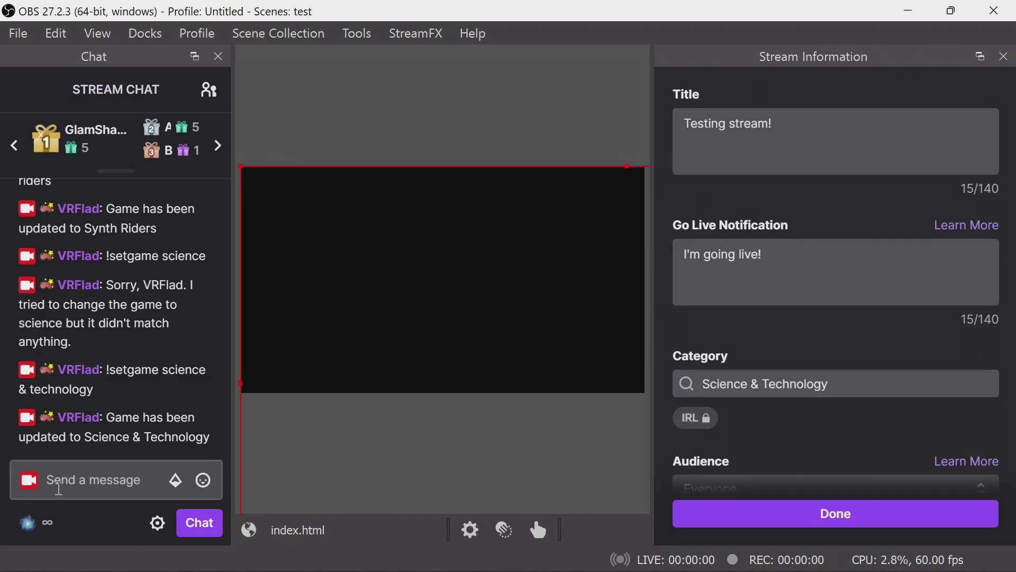
click(80, 486)
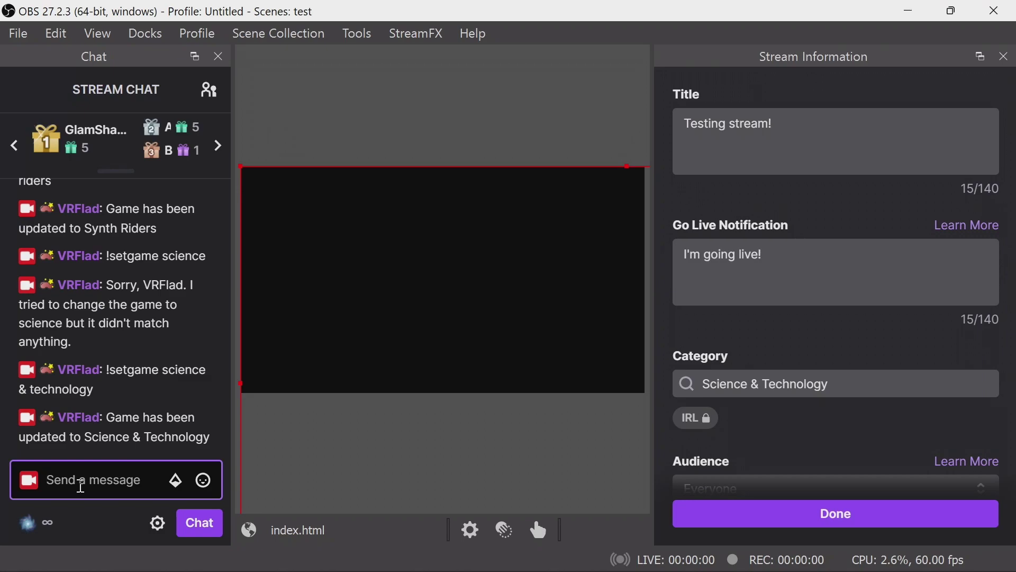
key(ctrl+v)
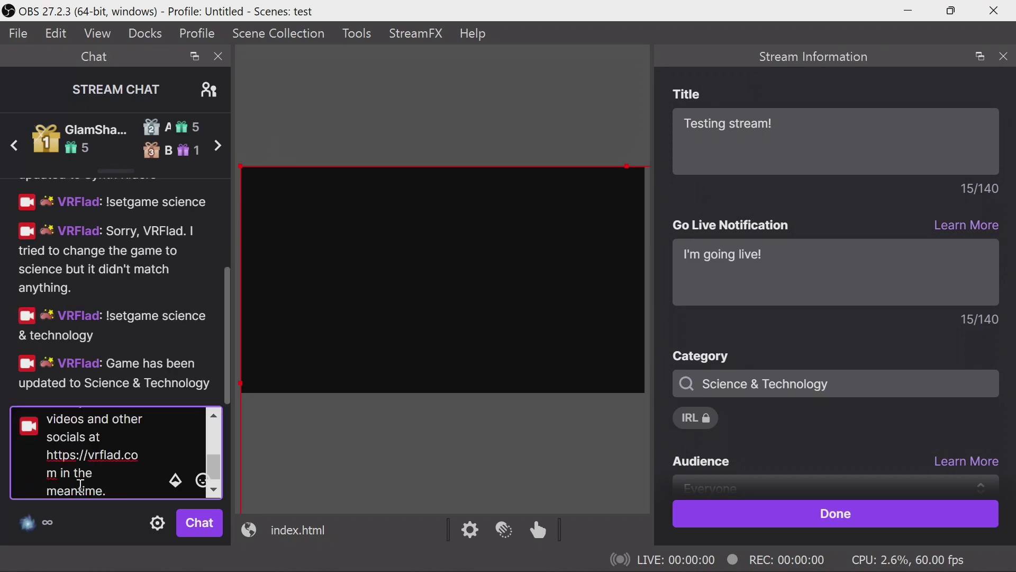
key(ctrl+Home)
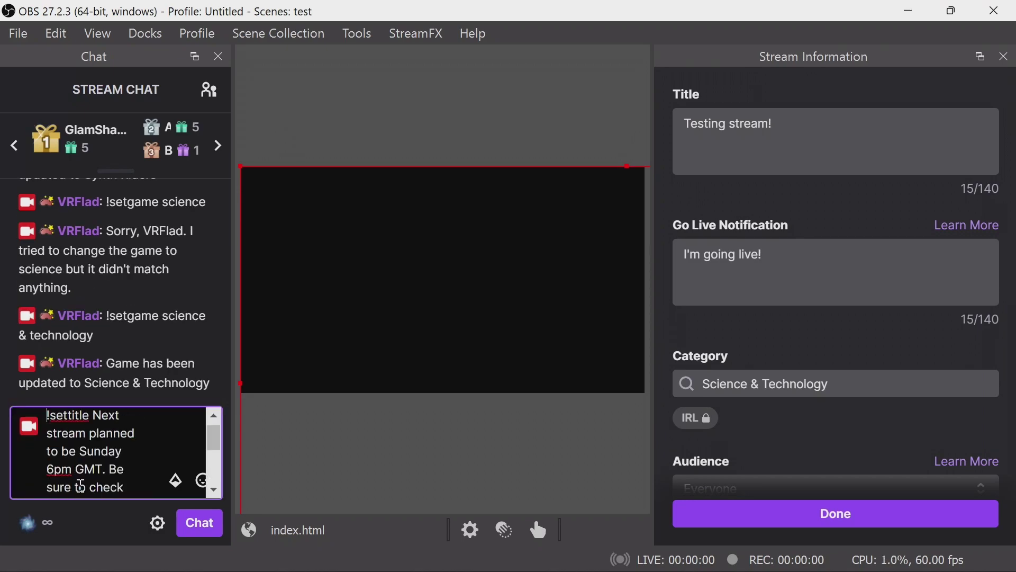
key(Down)
key(Down)
key(Down)
key(Down)
key(Down)
key(Down)
key(Down)
key(Down)
key(Down)
key(Down)
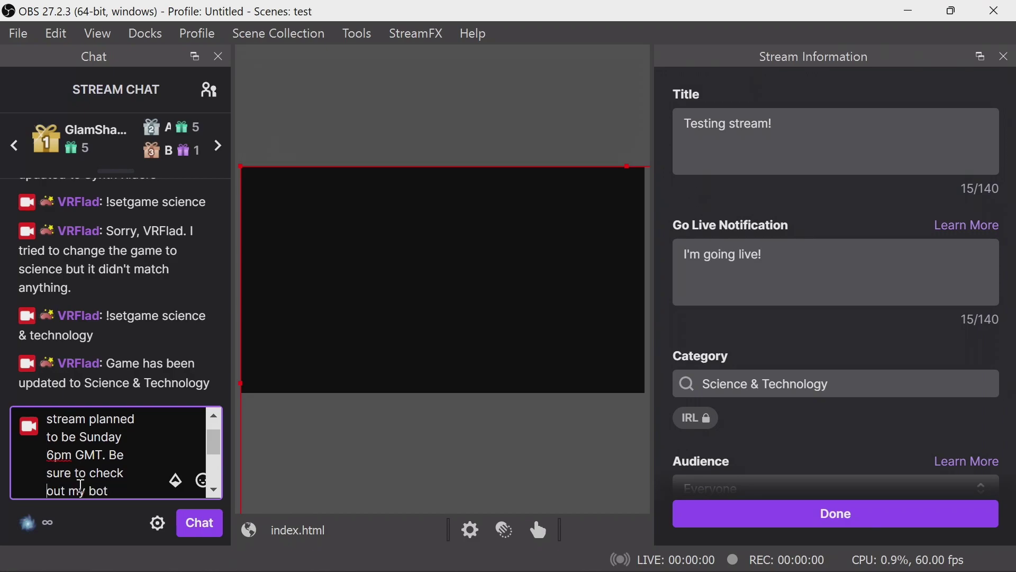
key(ctrl+z)
key(ctrl+y)
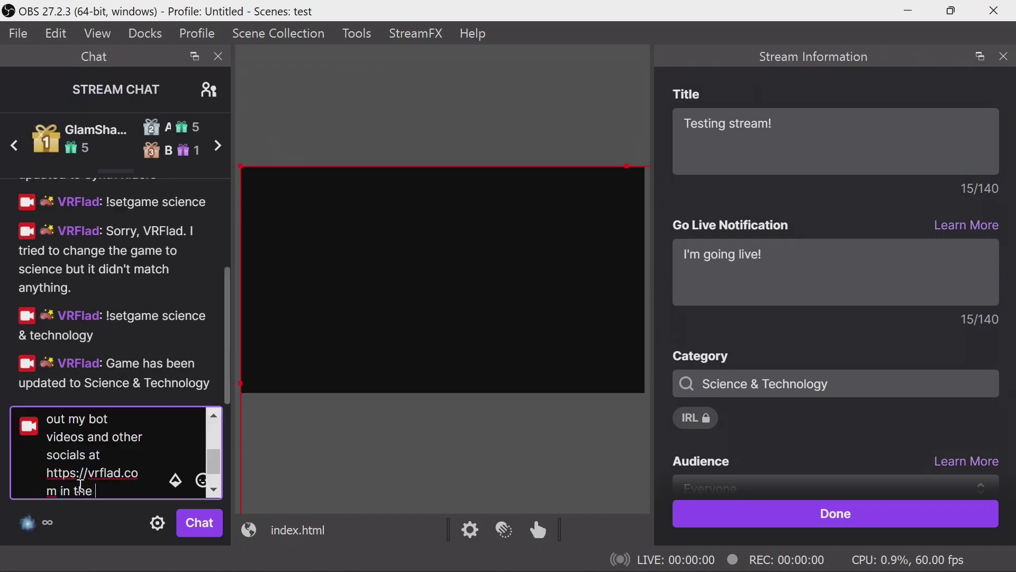
key(Return)
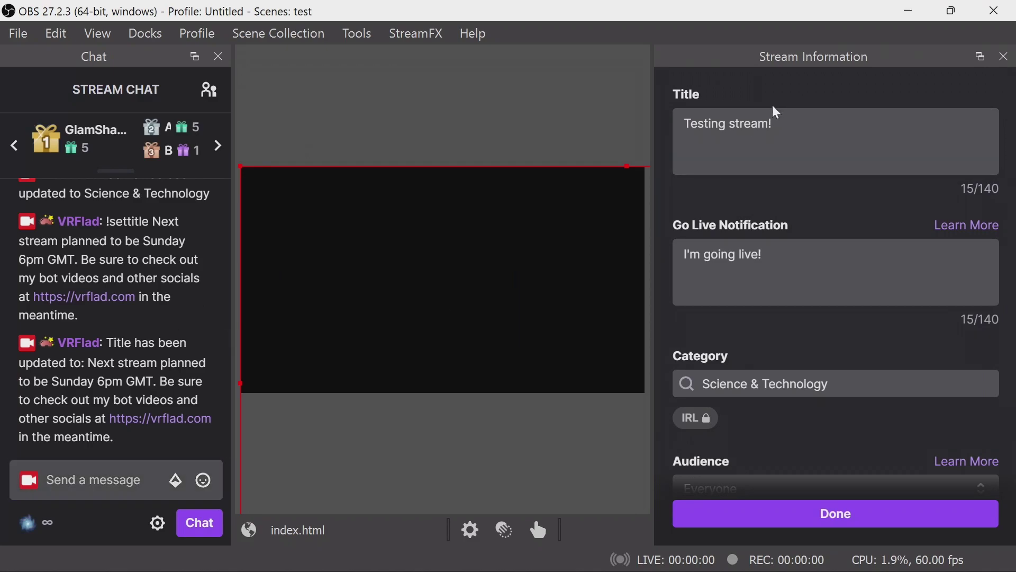
key(F5)
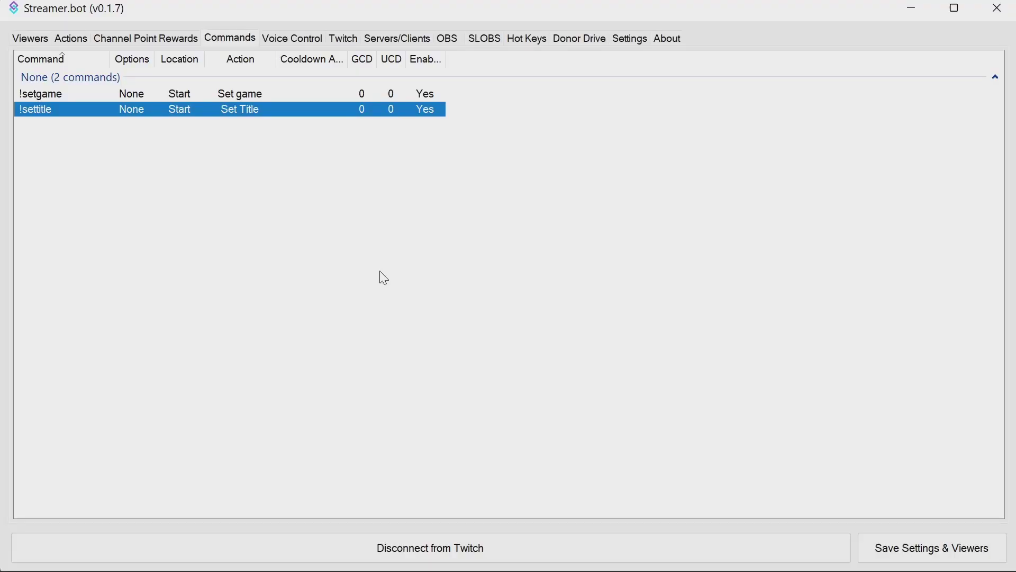
In Streamer.bot, review the Set Title action's Channel Title sub-action and the settings of its Message sub-action
click(73, 42)
click(53, 158)
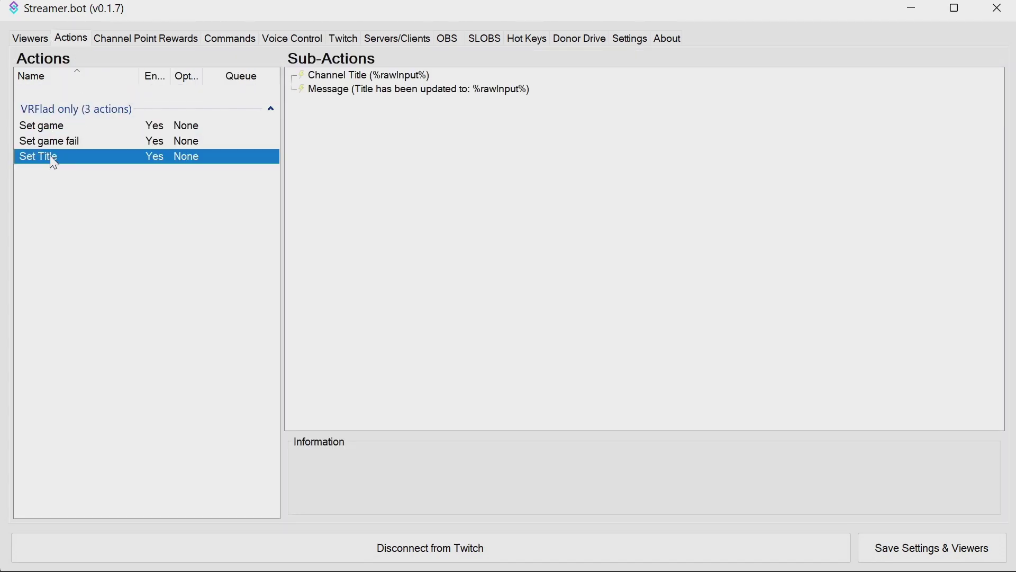
click(356, 78)
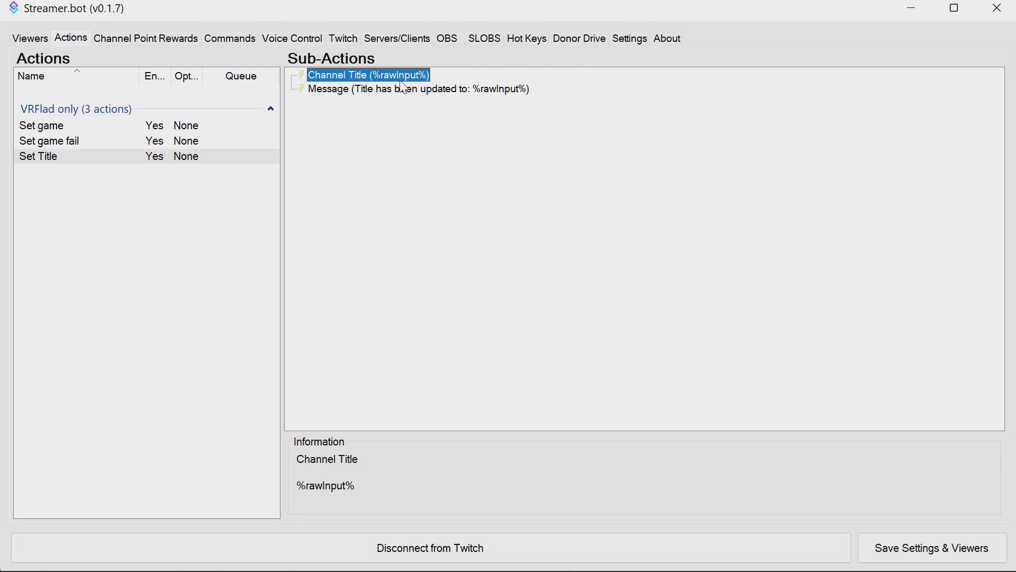
double_click(347, 93)
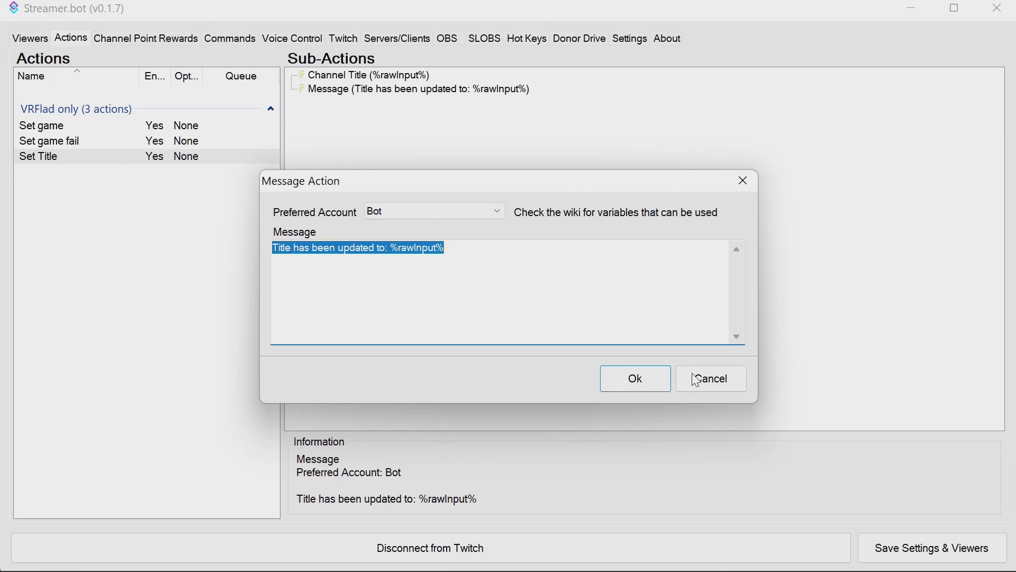
click(654, 377)
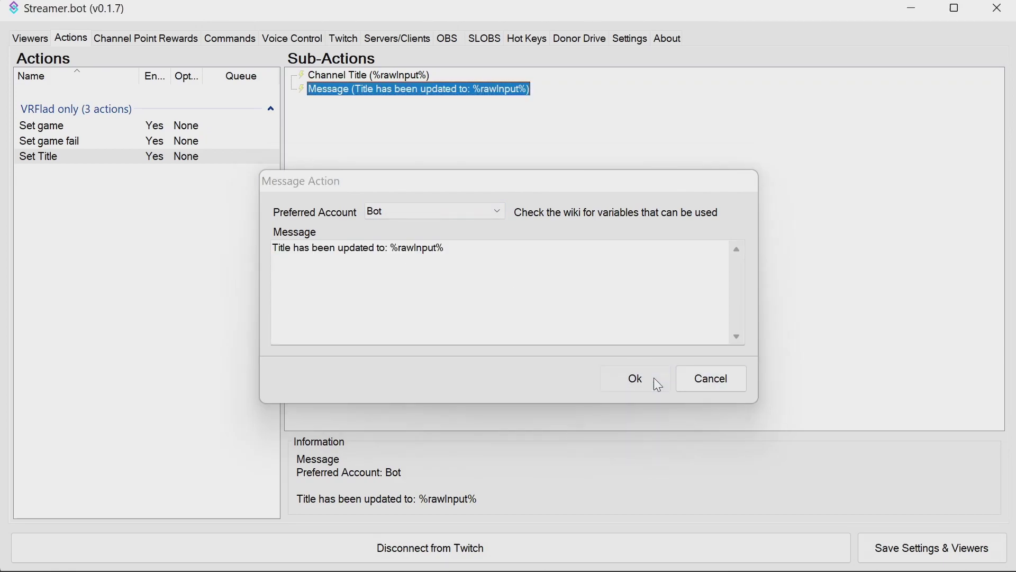
Review each sub-action of the Set game action, from the first broadcaster target info through the game-updated message
click(37, 125)
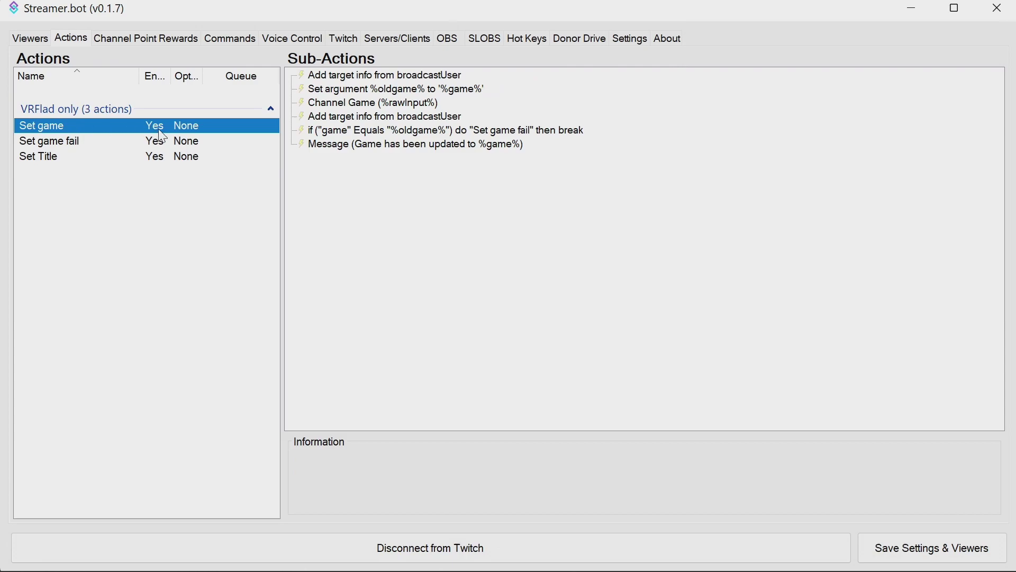
click(354, 75)
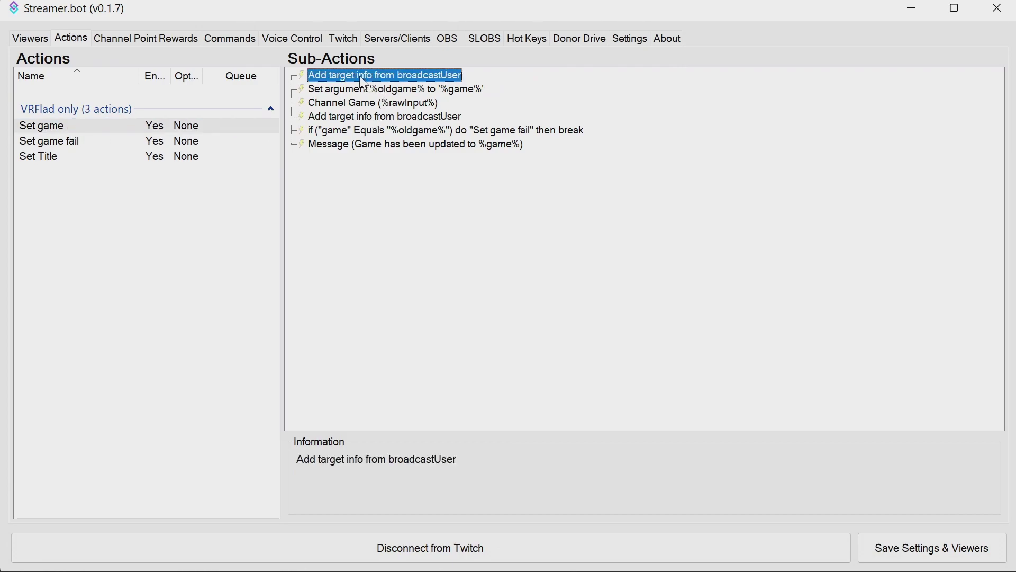
click(436, 91)
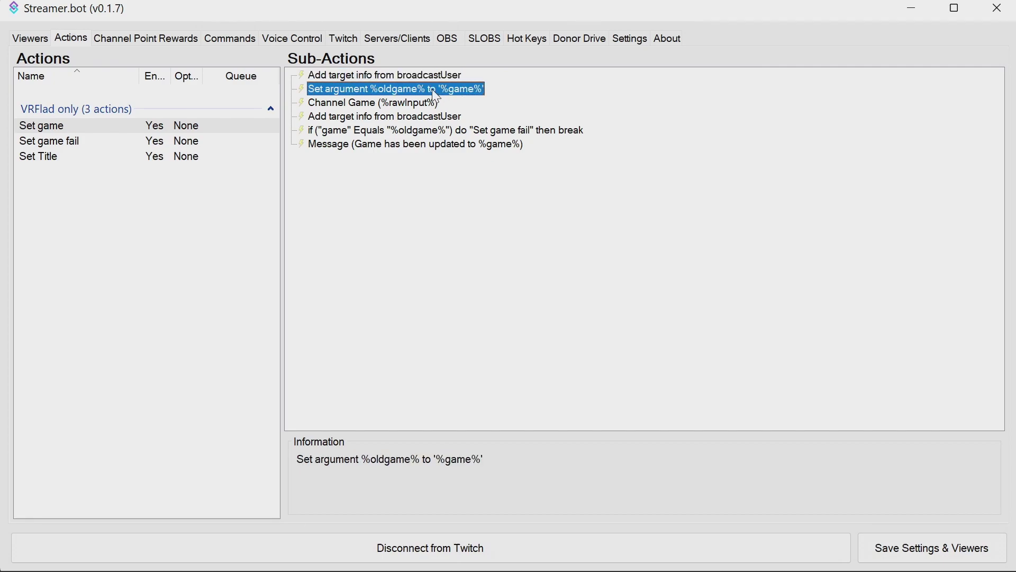
click(396, 105)
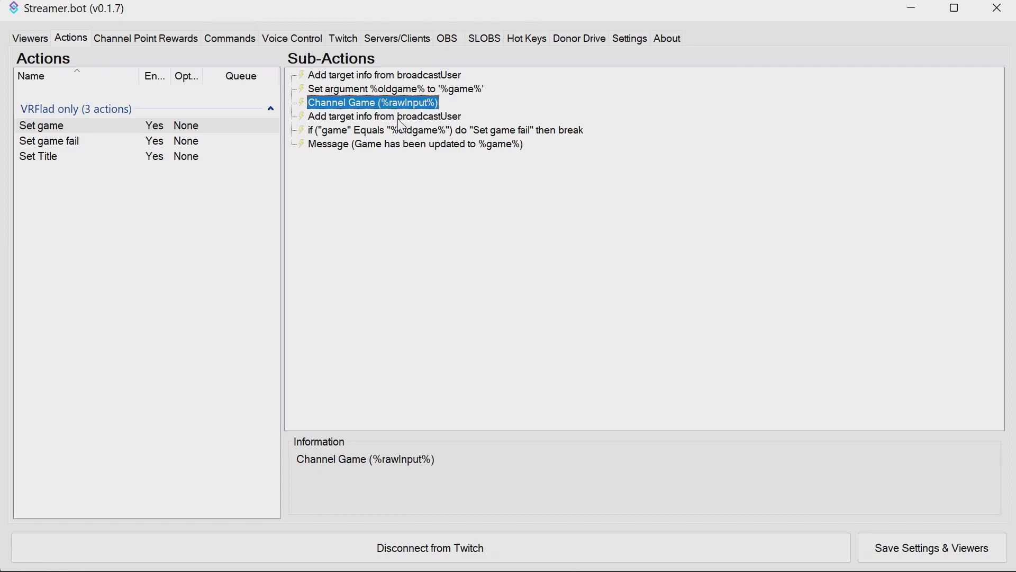
click(399, 117)
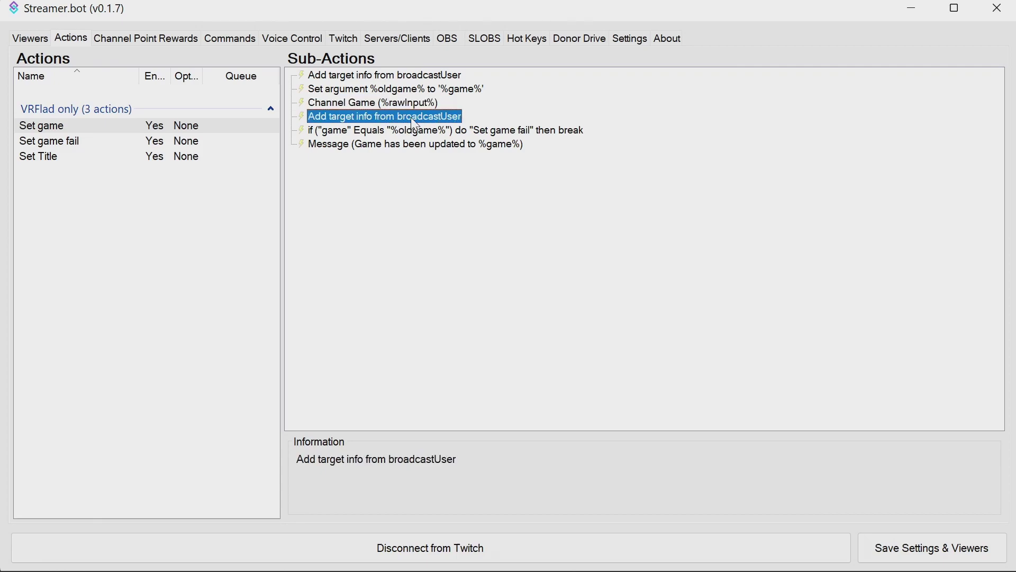
click(341, 132)
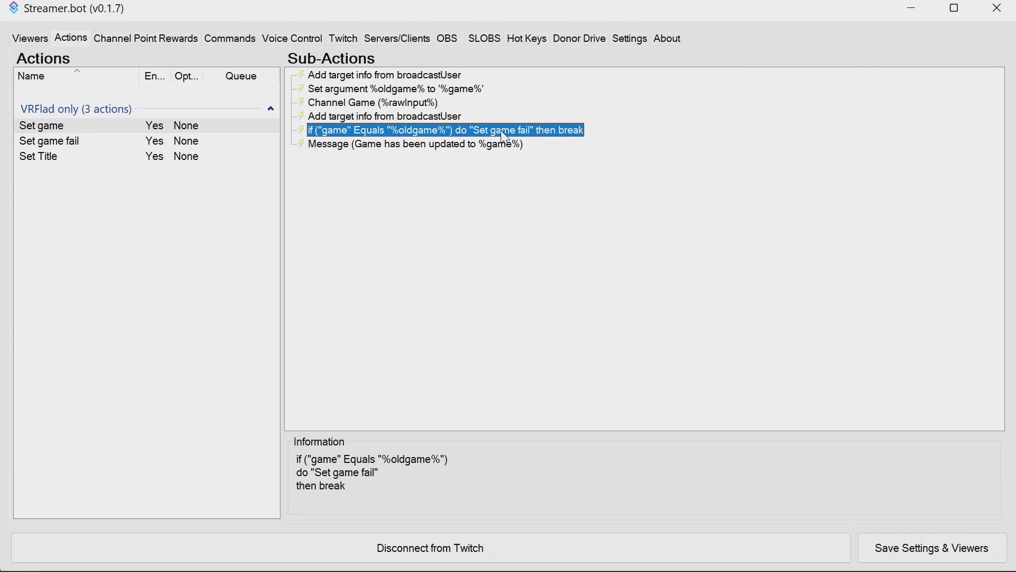
click(402, 145)
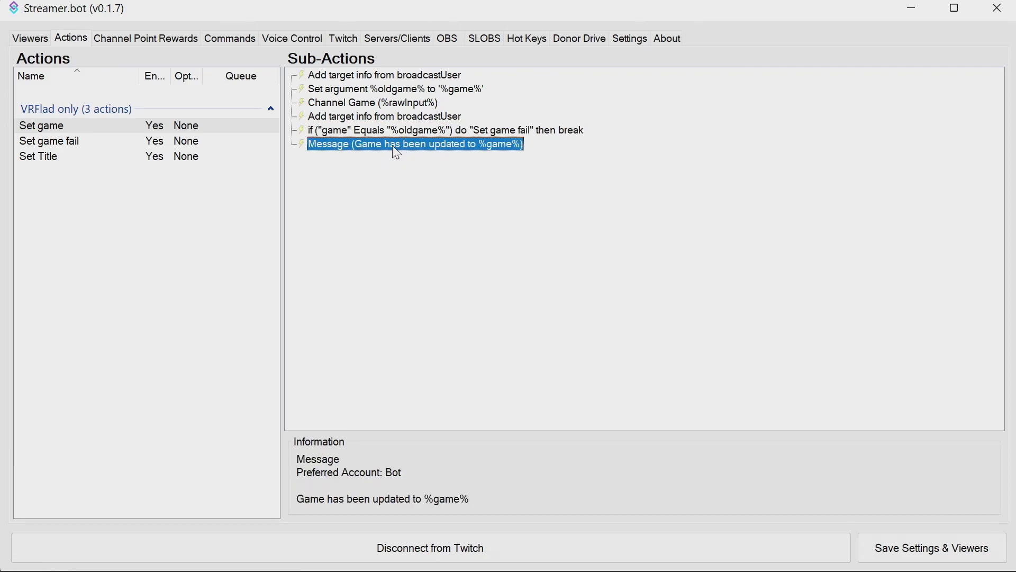
Open the Message sub-action of the Set game fail action to review its account and text
click(72, 148)
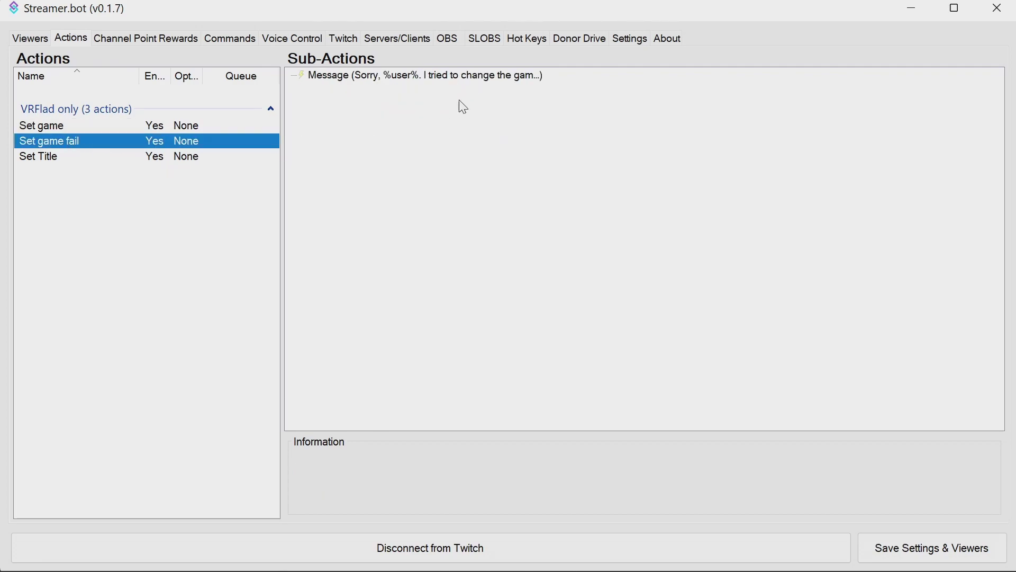
double_click(453, 76)
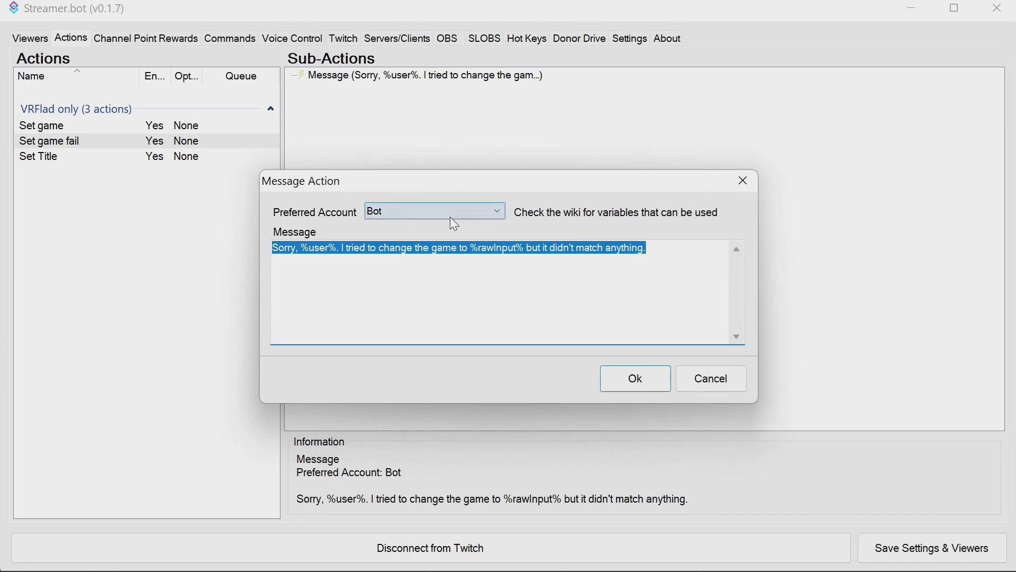